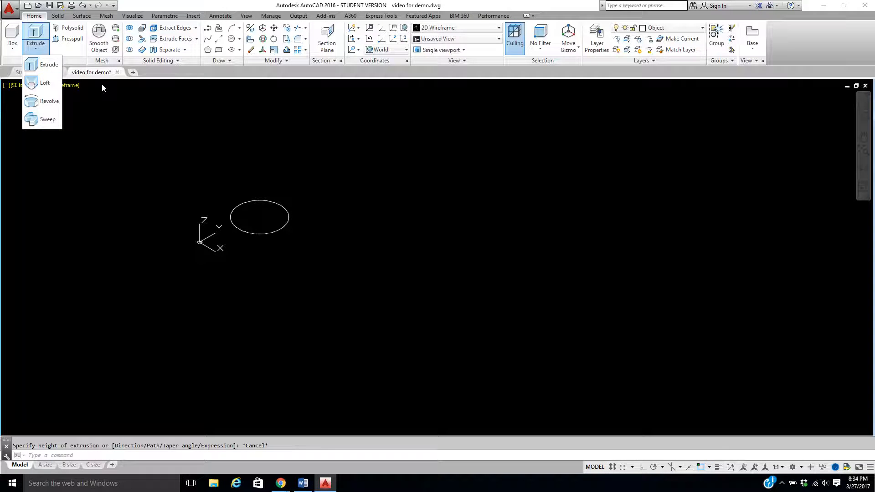
Step: Extrude the circle upward into a solid cylinder about 10.5 units high
left_click(49, 67)
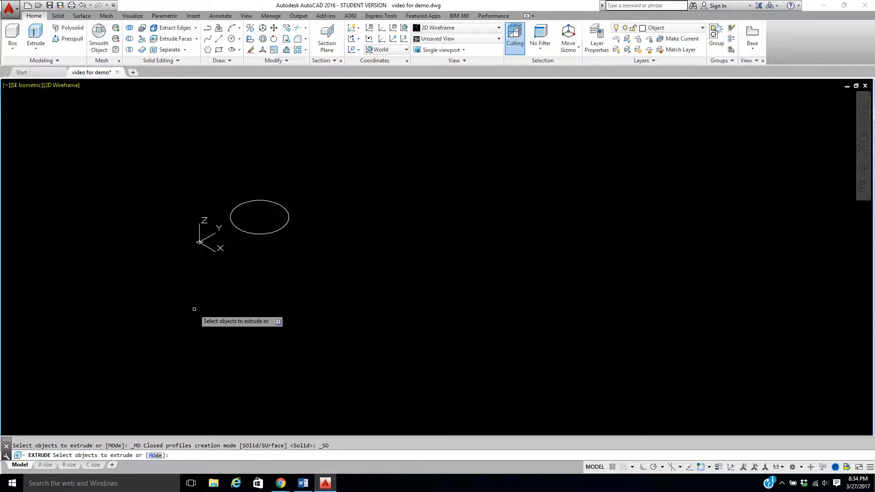
left_click(249, 232)
right_click(248, 233)
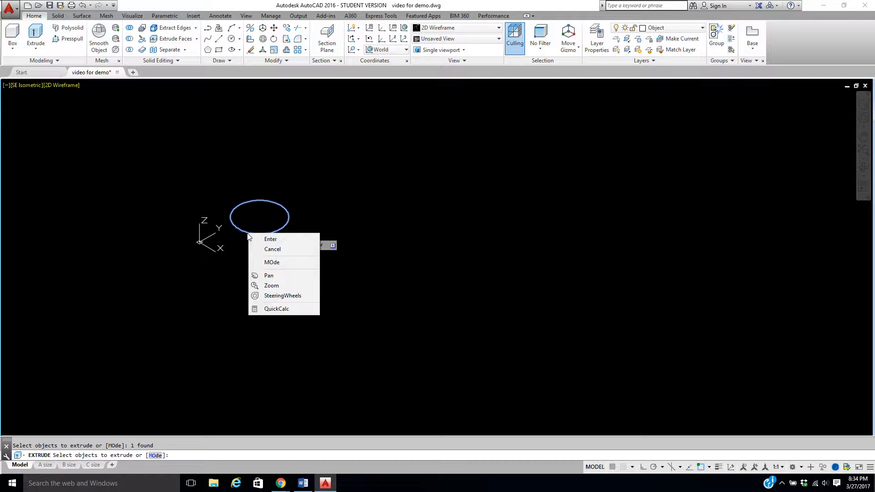
left_click(270, 239)
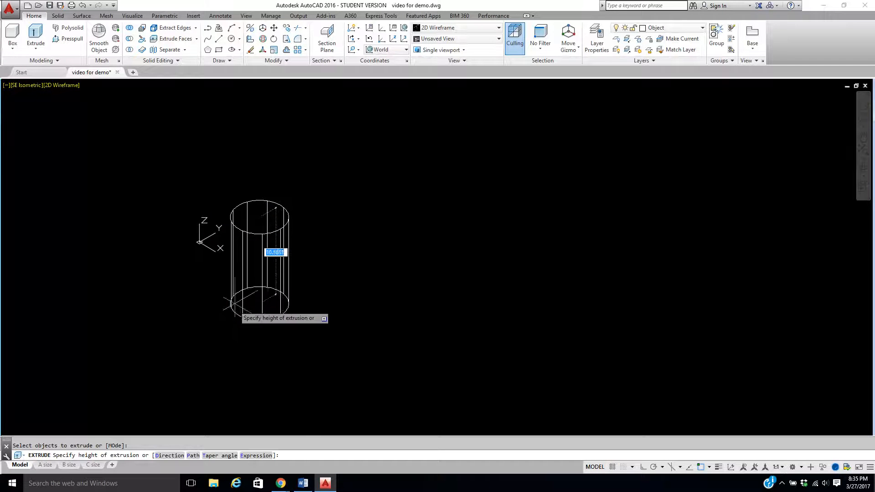
left_click(241, 122)
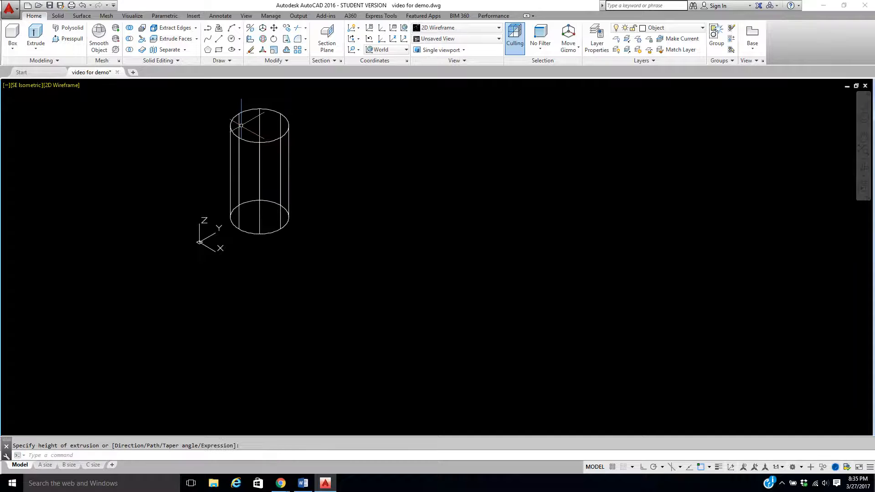
Step: Draw a circle with a radius of about 2.9 units beside the cylinder, on its far side from the origin
left_click(232, 40)
left_click(364, 232)
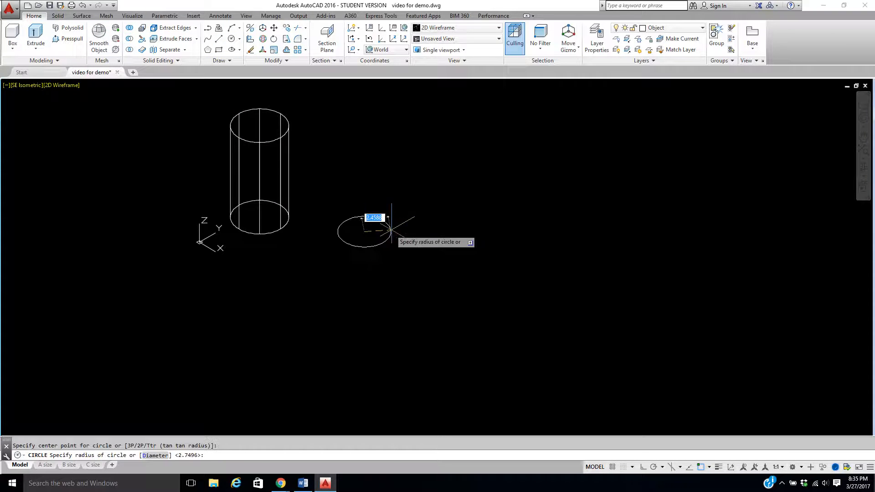
left_click(395, 229)
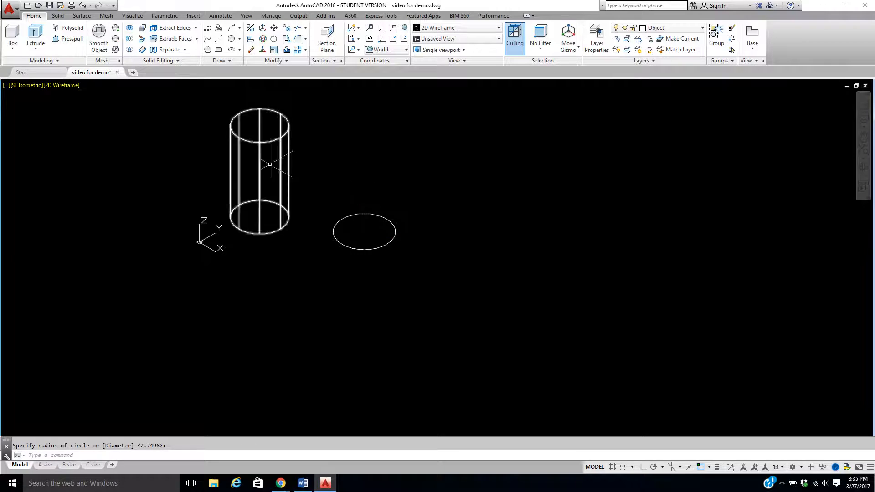
Step: Extrude the new circle upward with a taper angle that flares it outward into a wide inverted cone
left_click(35, 35)
left_click(370, 248)
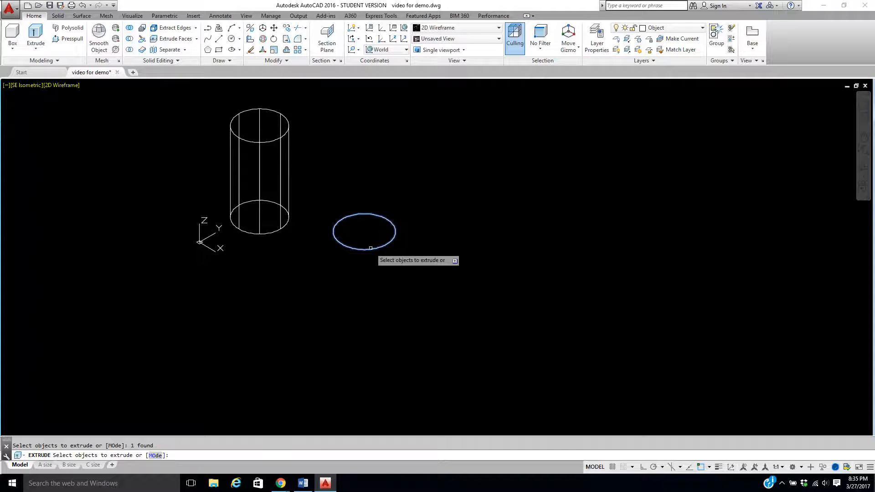
right_click(370, 248)
left_click(371, 254)
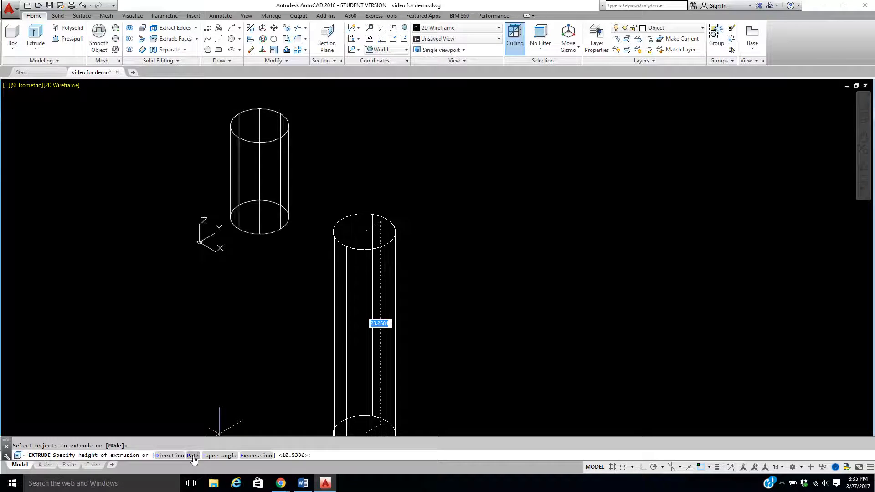
left_click(211, 456)
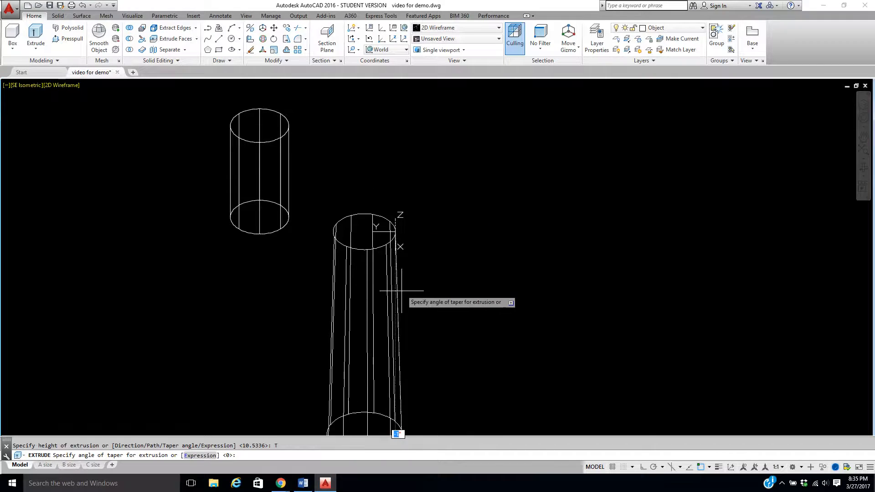
scroll(402, 293, "down", 4)
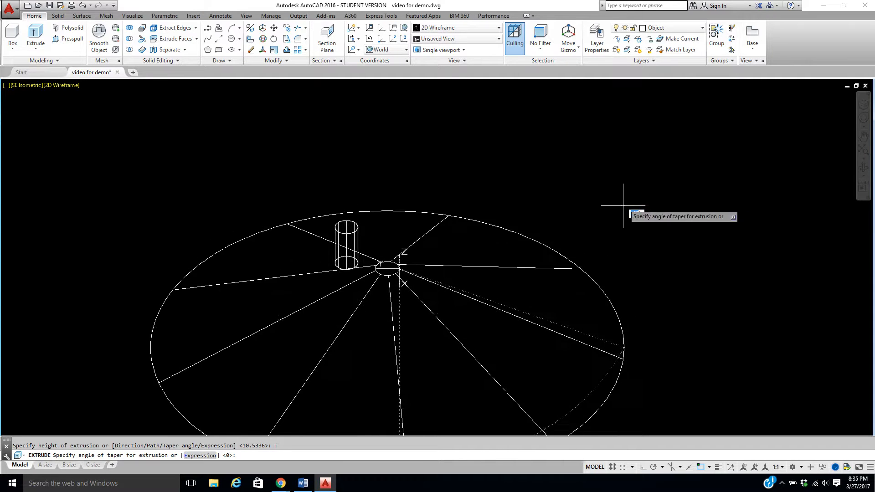
left_click(462, 301)
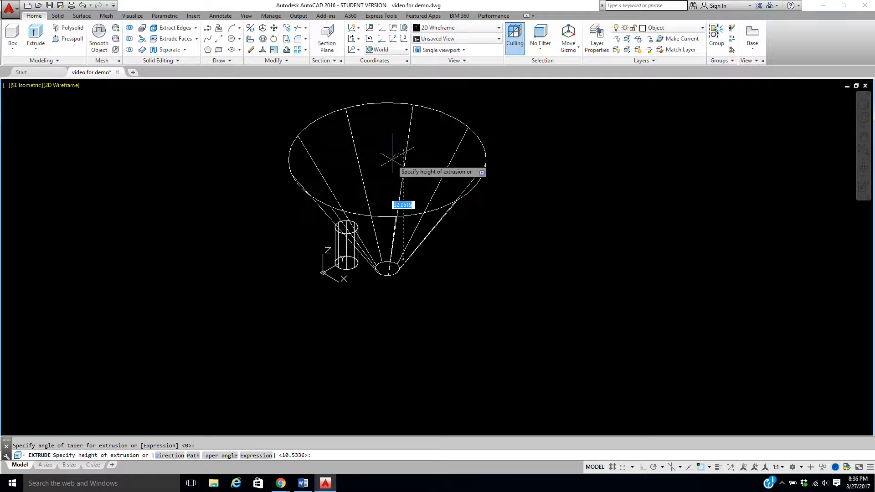
left_click(421, 181)
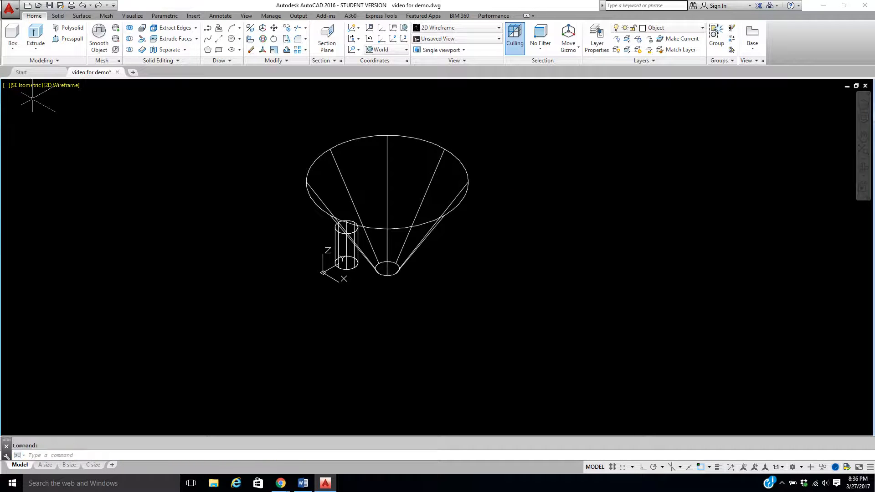
Step: Switch the visual style to Conceptual and delete the flared cone solid
left_click(53, 87)
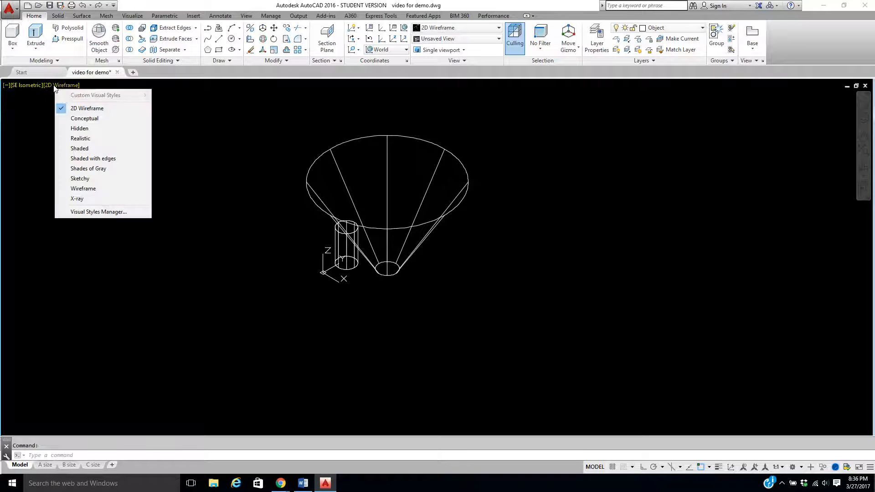
left_click(86, 118)
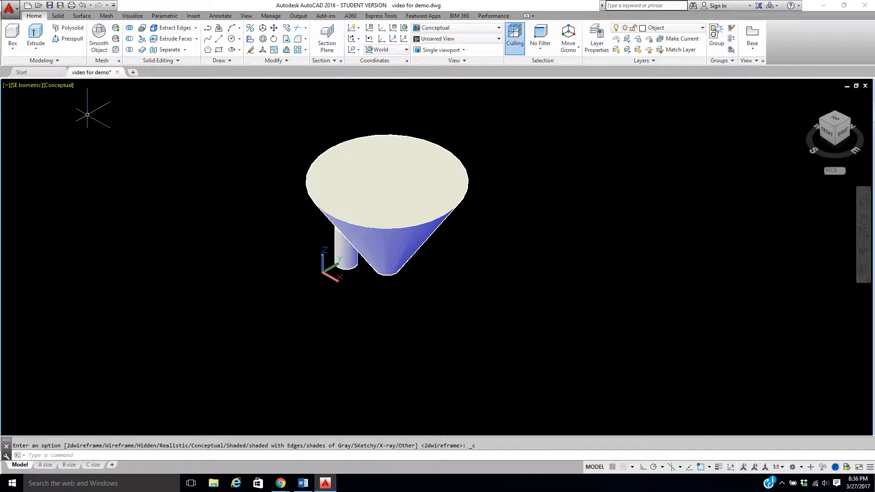
left_click(378, 223)
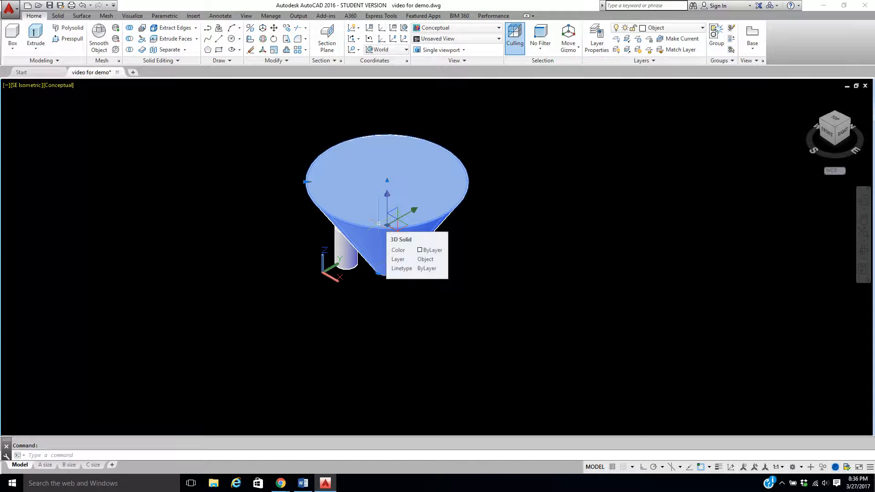
key("Delete")
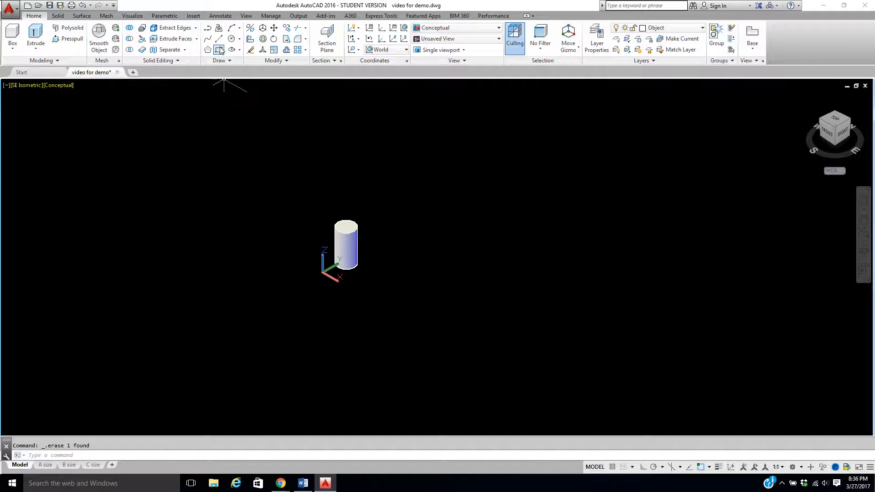
Step: Draw a new circle on the ground plane at a clear distance from the cylinder, about as wide as the cylinder
left_click(231, 39)
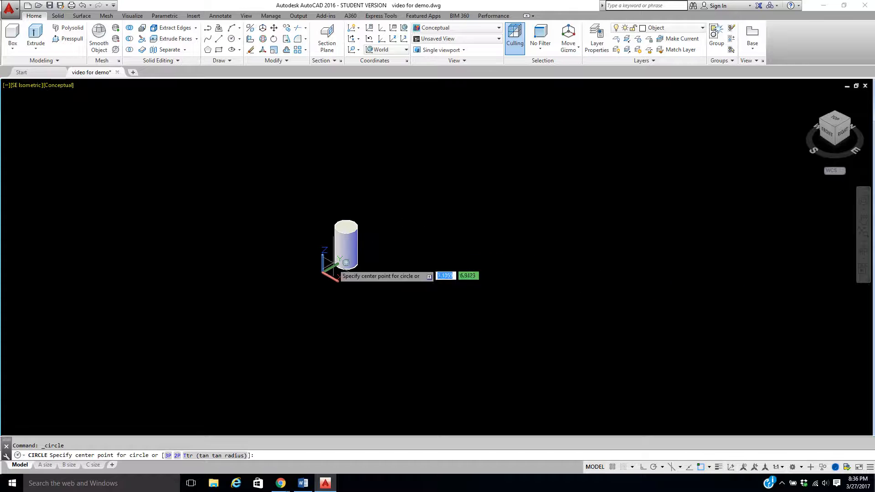
middle_click_drag(433, 287, 355, 272)
left_click(417, 261)
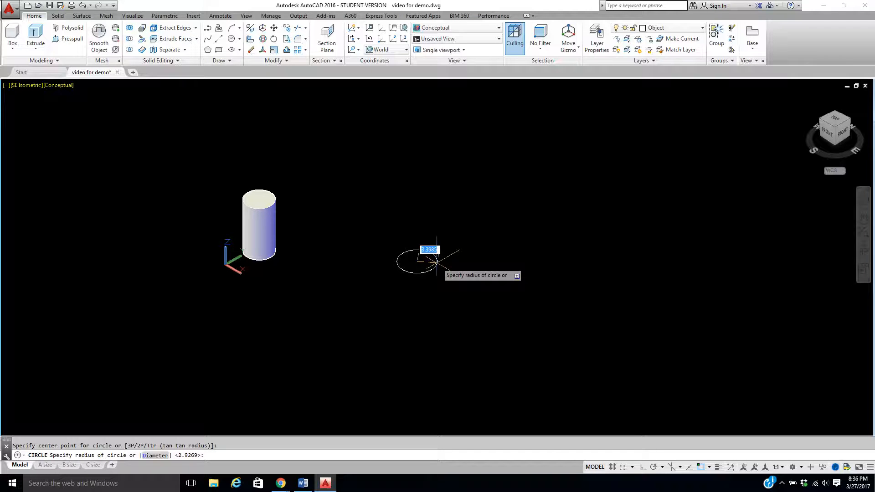
left_click(432, 259)
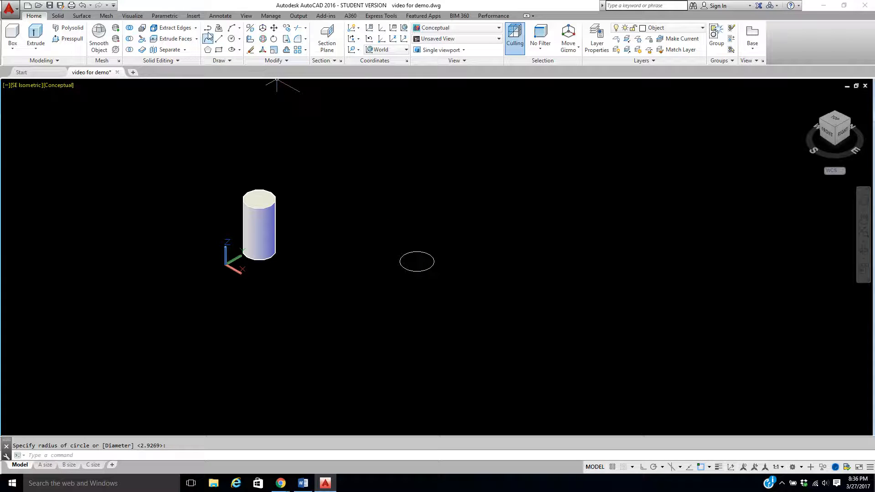
left_click(228, 60)
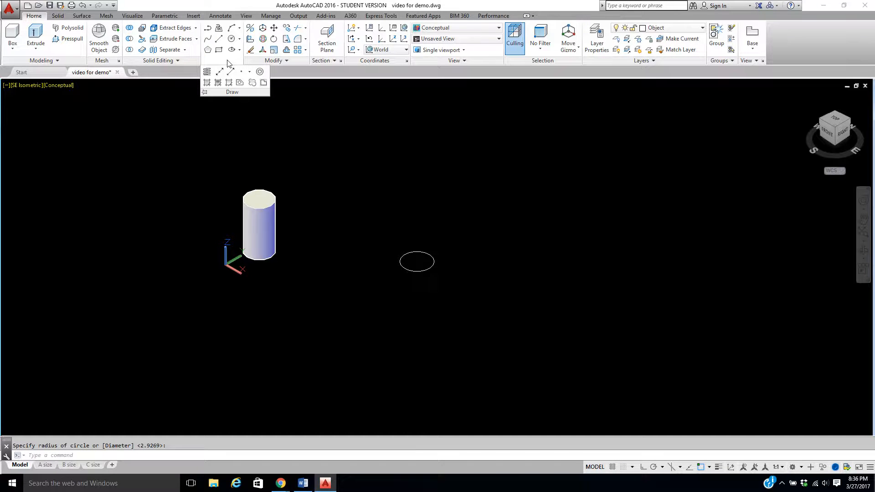
left_click(208, 39)
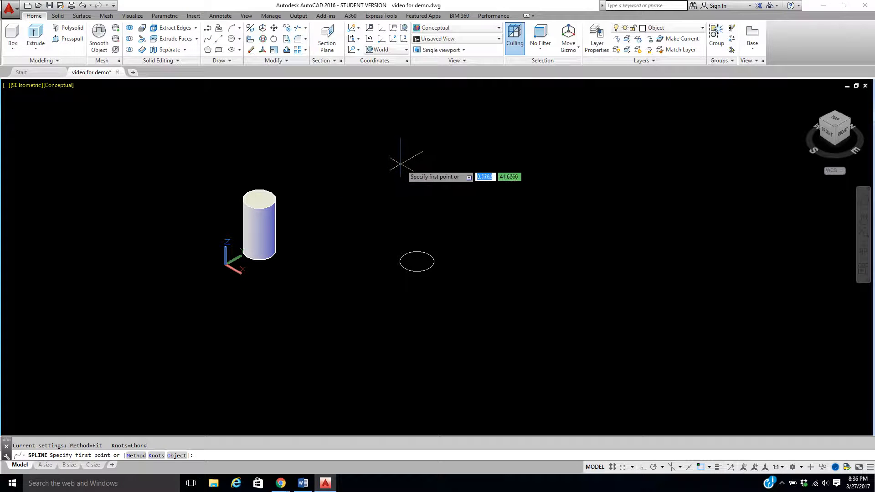
key("Escape")
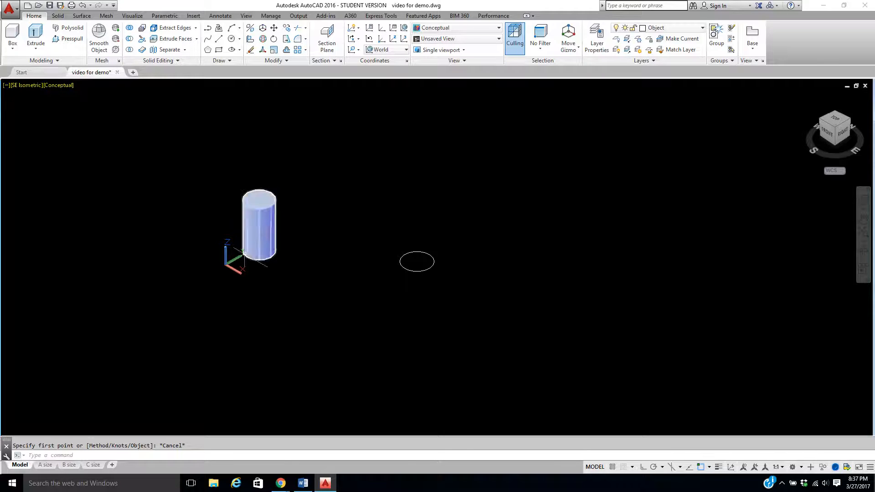
Step: Set the UCS to Front and draw a fit spline from the circle's centre, rising upward and arching over away from the cylinder
left_click(388, 50)
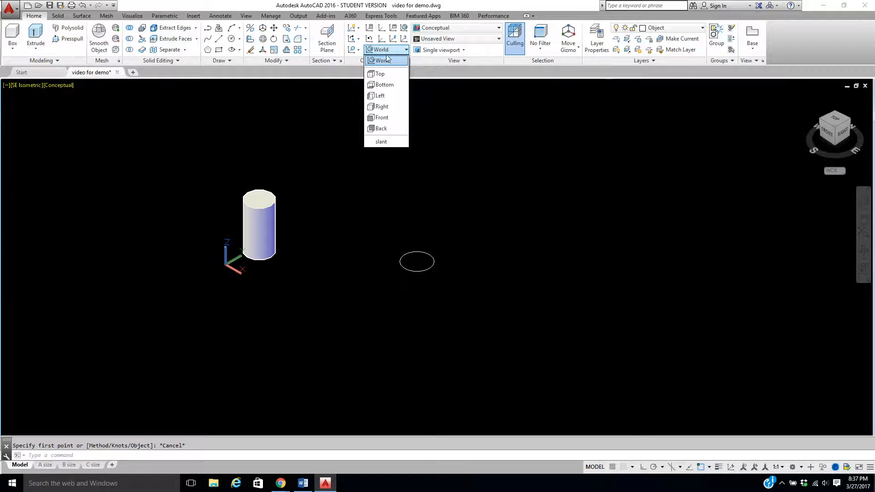
left_click(383, 118)
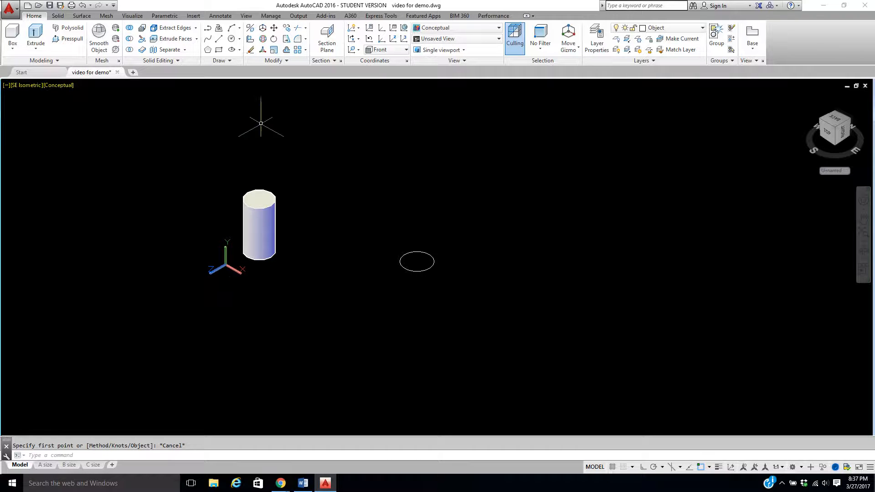
left_click(211, 38)
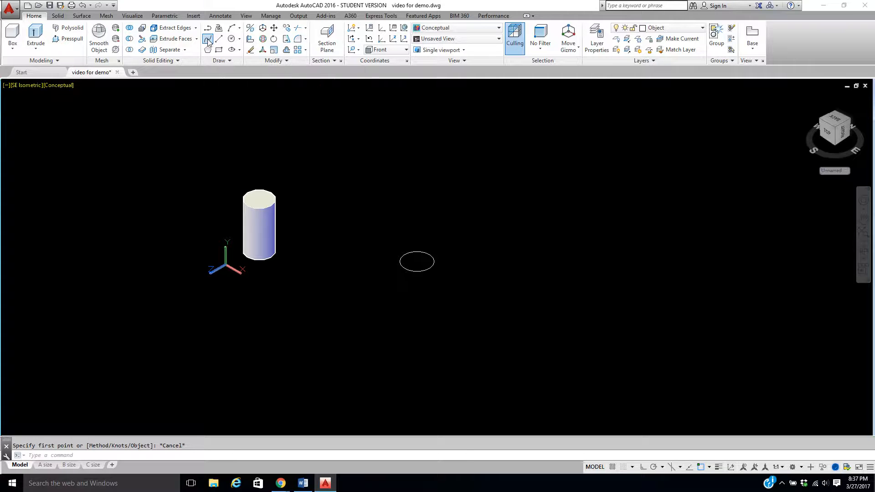
left_click(417, 256)
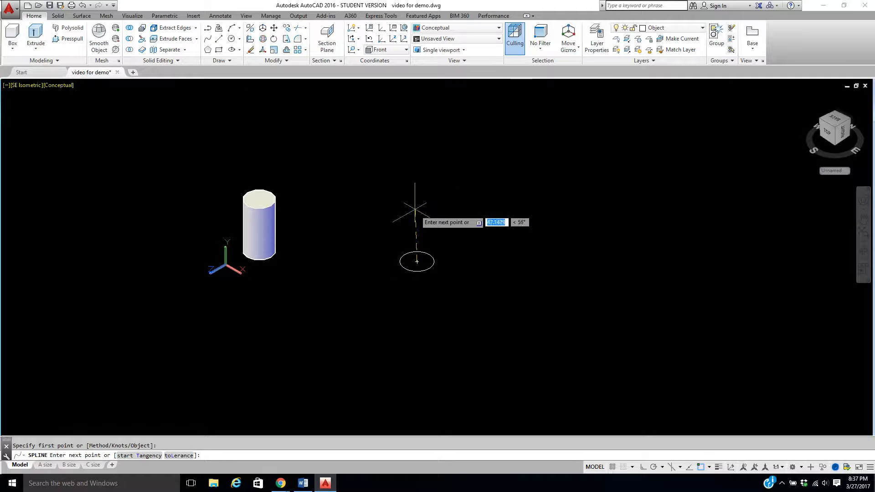
left_click(417, 187)
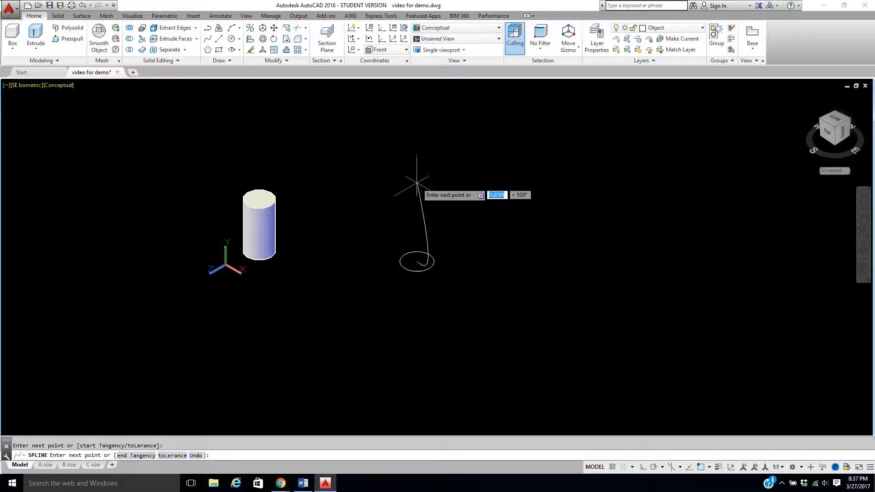
scroll(413, 161, "down", 1)
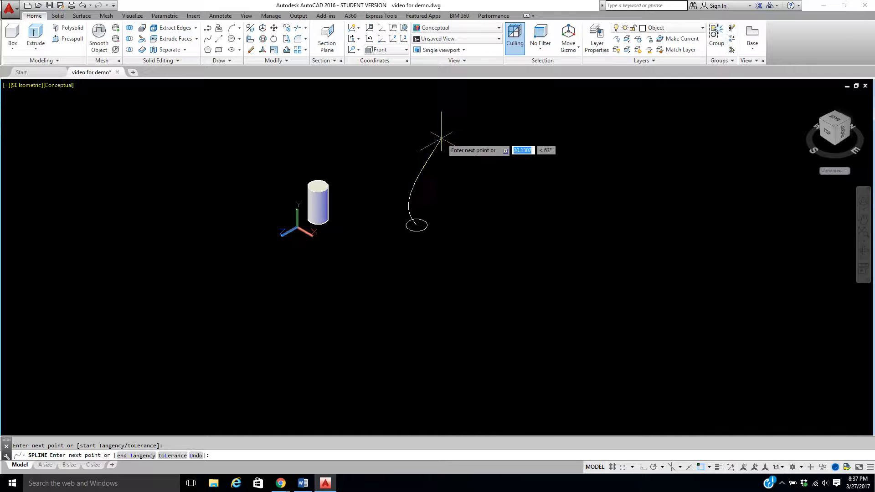
left_click(443, 109)
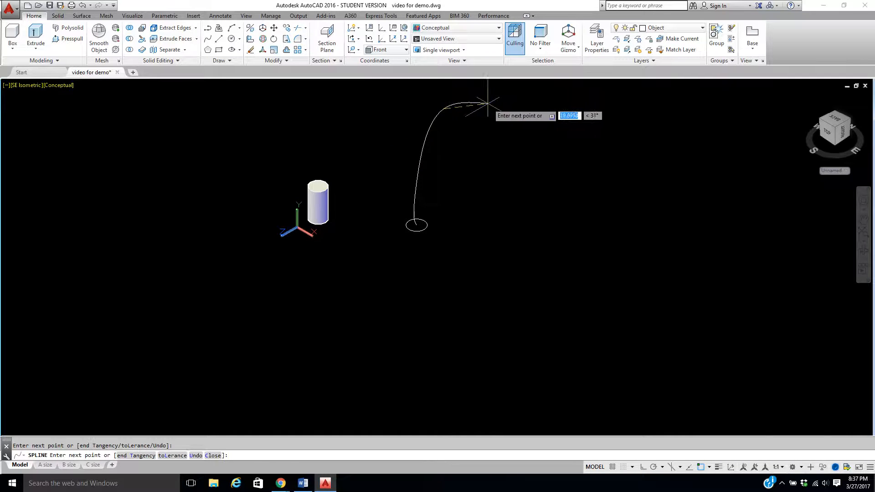
left_click(532, 103)
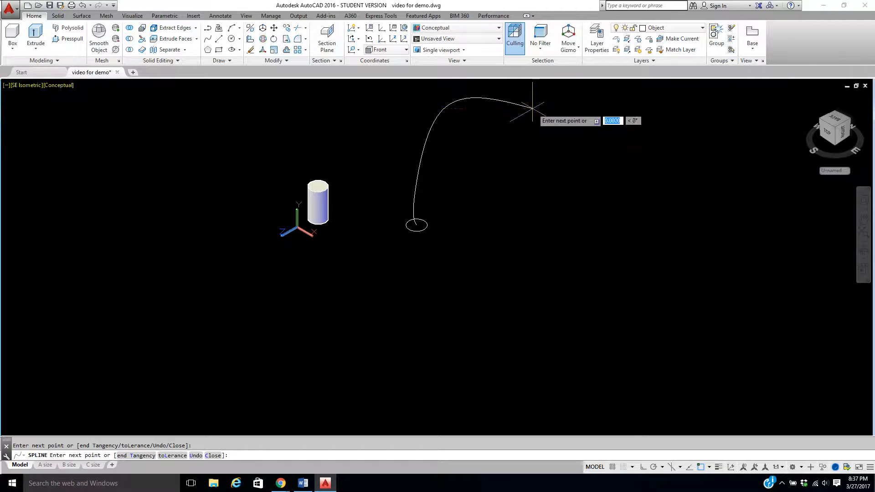
right_click(600, 158)
left_click(603, 166)
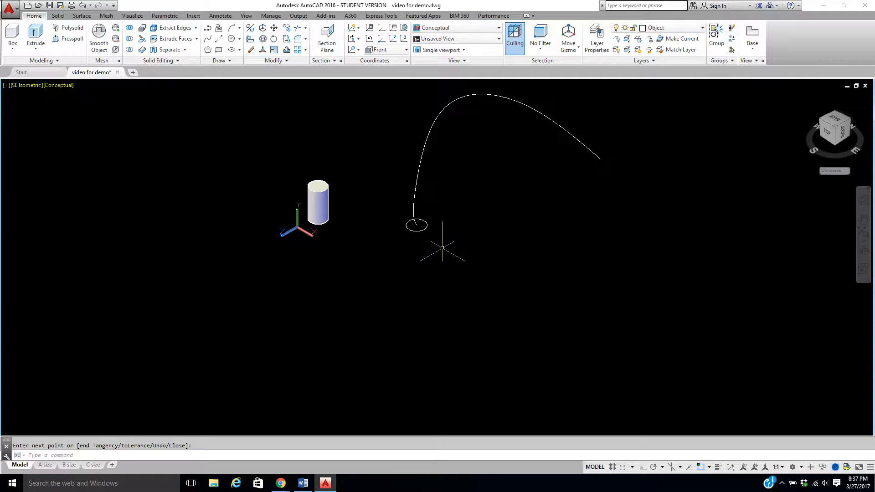
Step: Extrude the new circle along the spline, using the Path option, to form a curved solid tube
middle_click_drag(446, 251, 421, 272, "shift")
key("Escape")
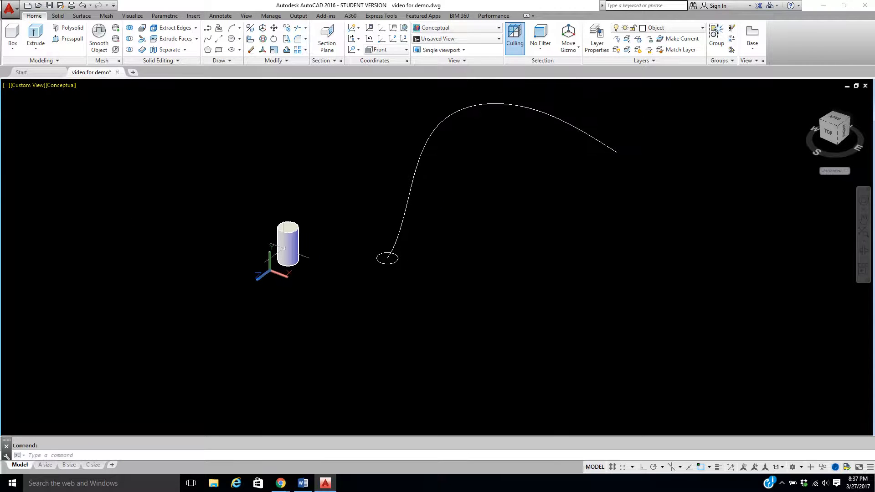
left_click(32, 38)
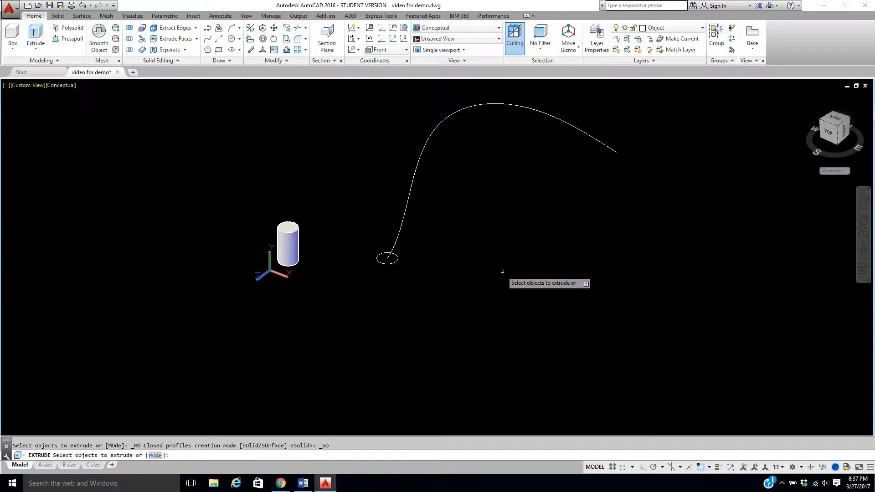
left_click(386, 263)
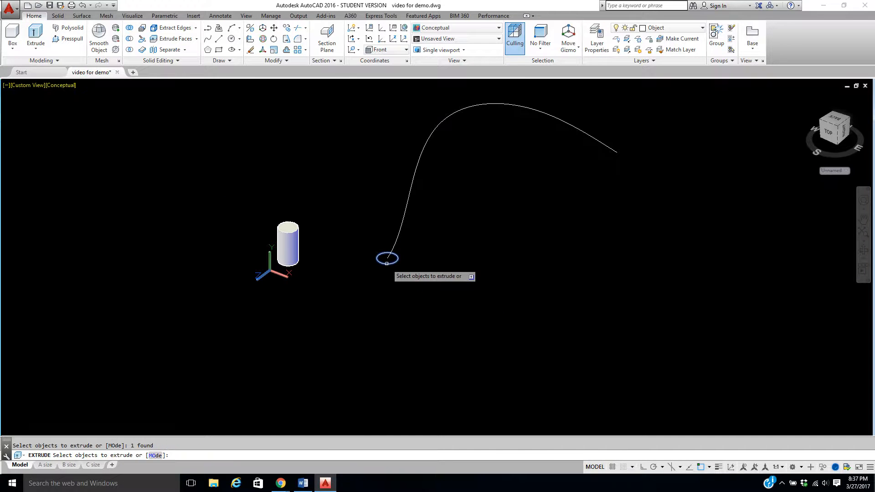
right_click(386, 263)
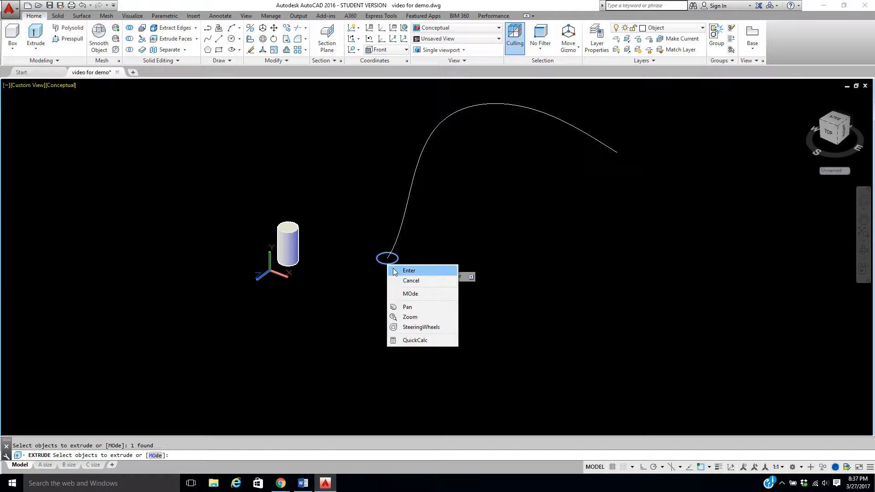
left_click(407, 269)
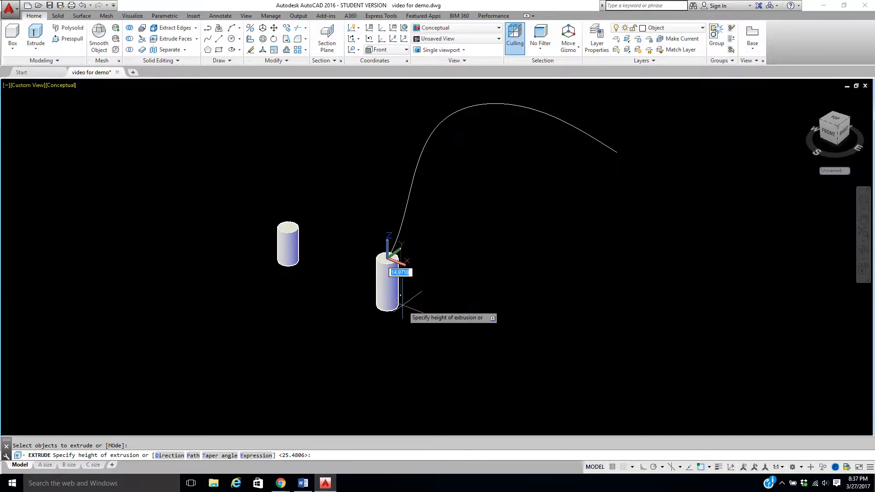
left_click(192, 455)
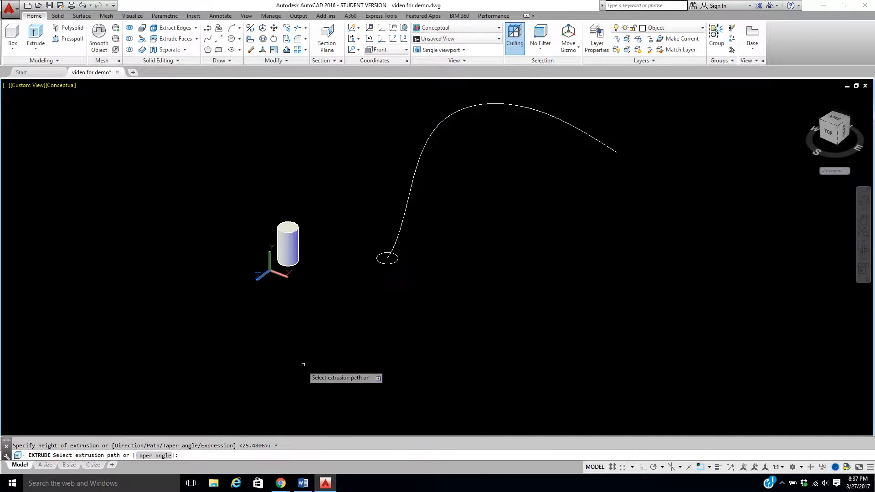
left_click(404, 214)
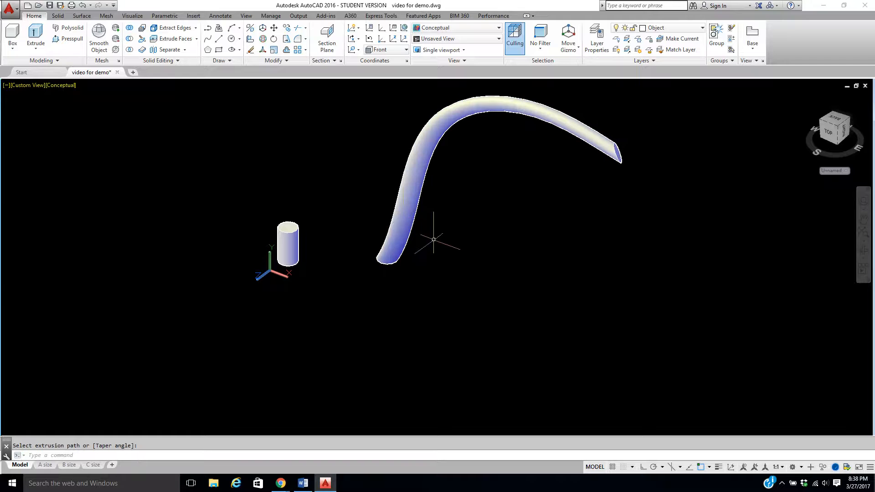
right_click(451, 236)
left_click(465, 241)
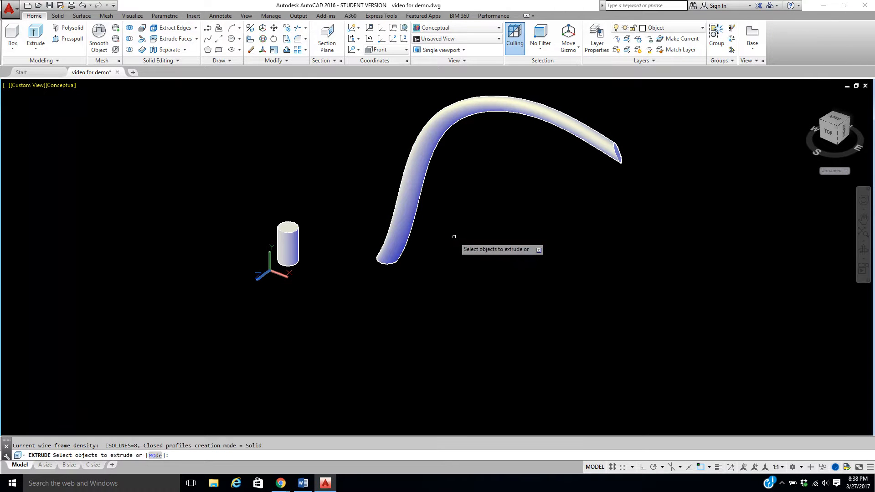
key("Escape")
Step: Examine the solids in the 2D Wireframe visual style and return to Conceptual
mouse_move(460, 253)
middle_mouse_down("shift")
mouse_move(401, 244)
mouse_move(382, 220)
mouse_move(416, 248)
mouse_move(442, 242)
mouse_move(459, 253)
middle_mouse_up("shift")
left_click(61, 85)
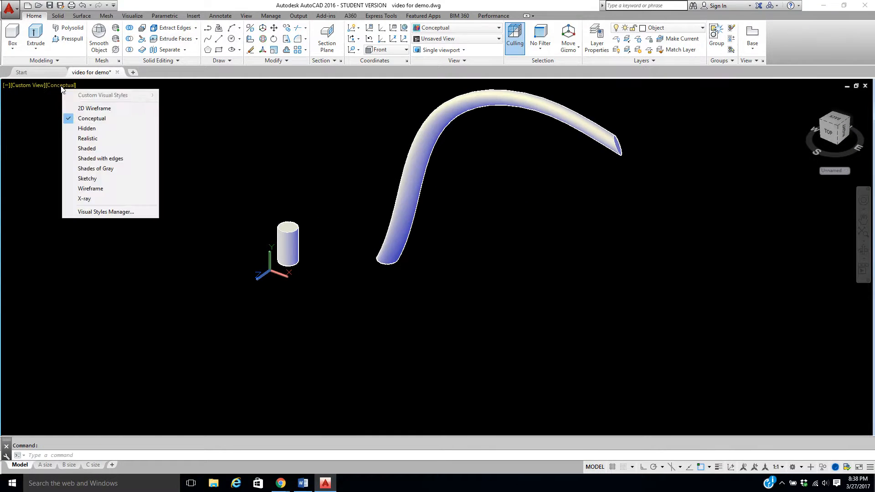
left_click(78, 106)
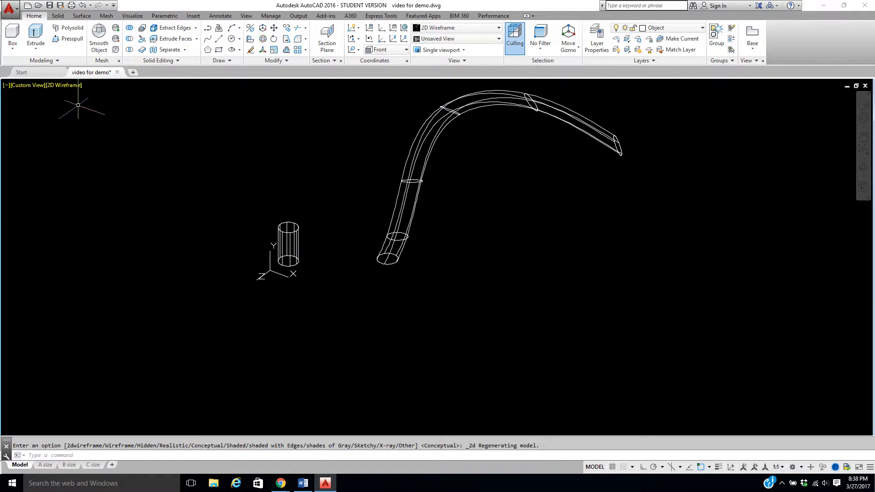
left_click(63, 86)
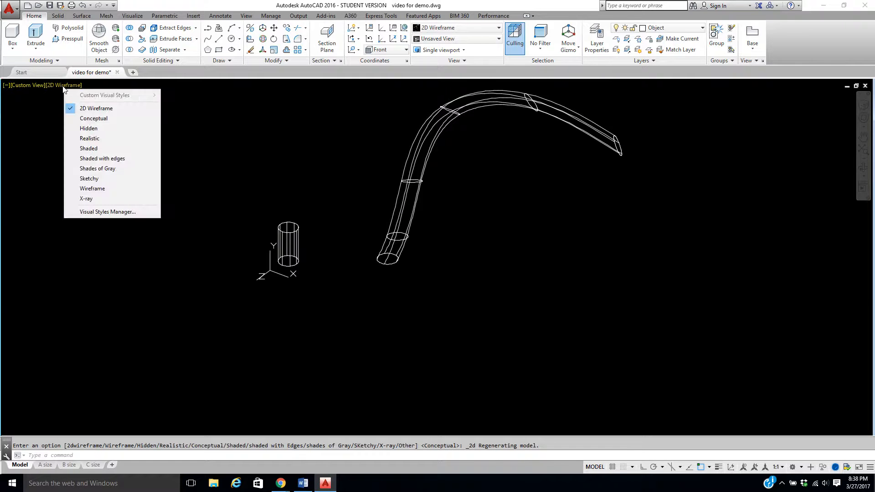
left_click(77, 118)
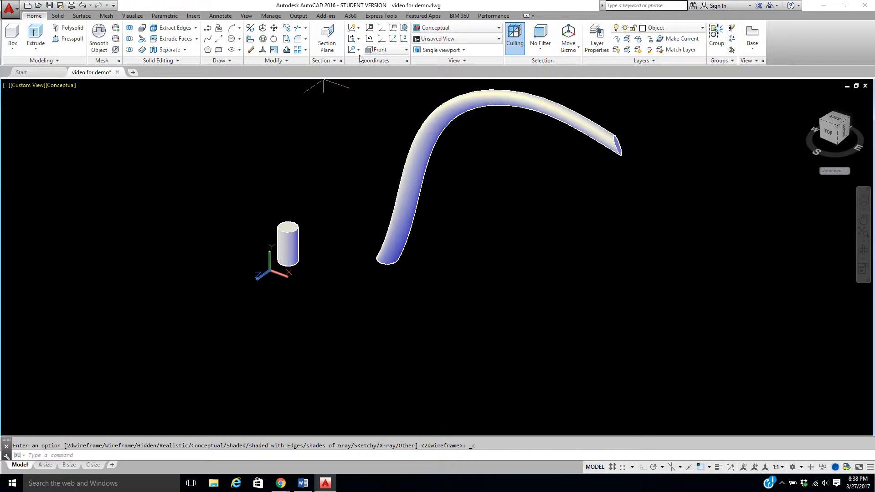
Step: Set the UCS to World and draw a closed five-sided polyline with an inward notch on the ground plane beside the cylinder
left_click(387, 50)
left_click(378, 58)
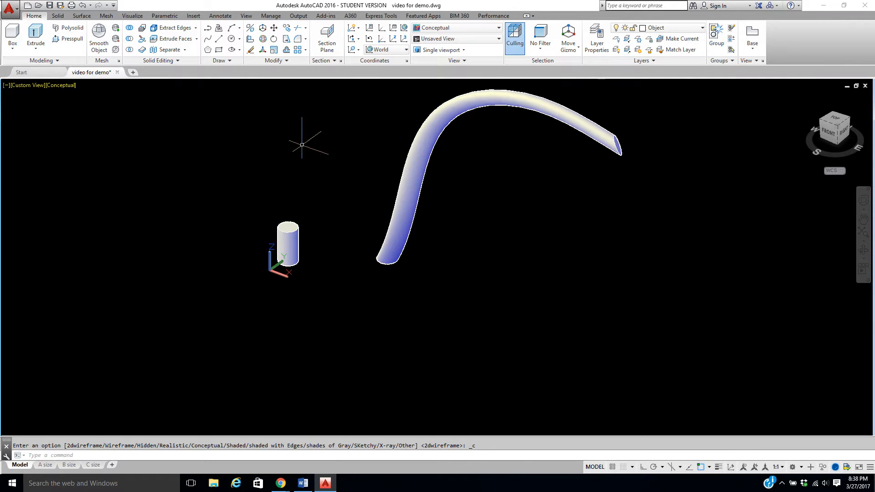
left_click(208, 30)
left_click(123, 282)
left_click(184, 271)
left_click(158, 219)
left_click(135, 245)
left_click(83, 238)
left_click(123, 282)
right_click(123, 282)
left_click(137, 287)
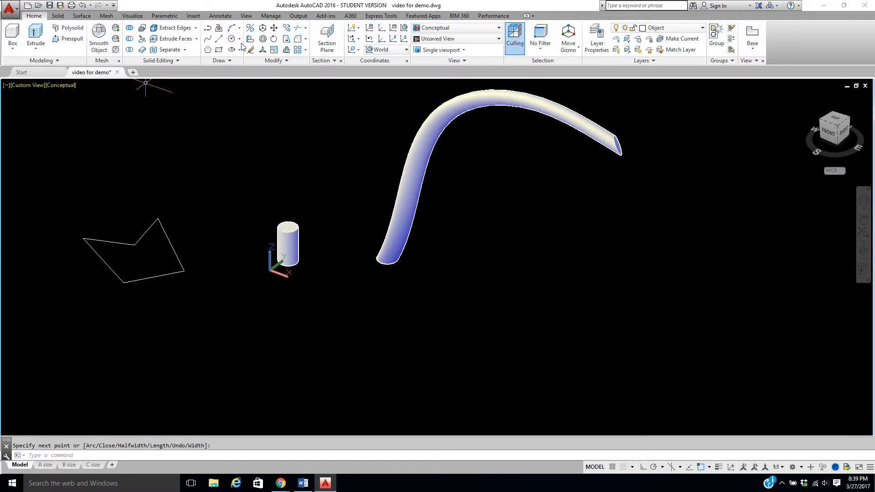
Step: Extrude the notched polyline straight up into a solid about 22 units high
left_click(36, 33)
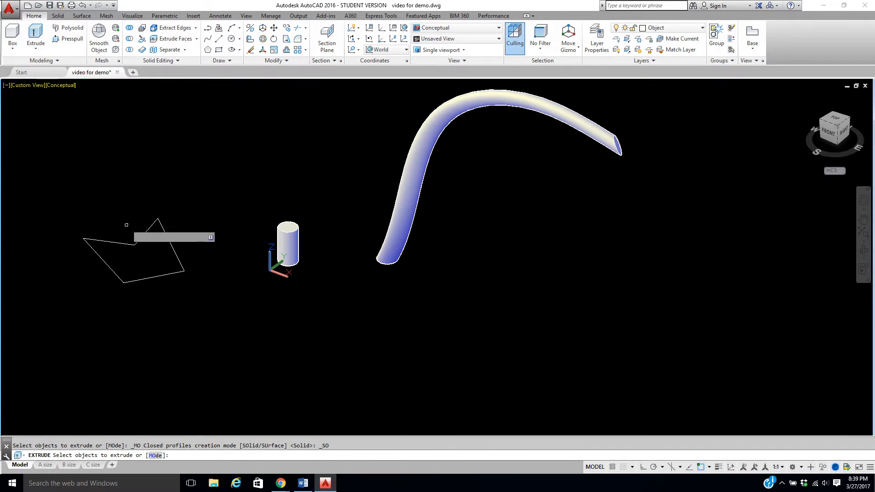
left_click(136, 252)
right_click(136, 254)
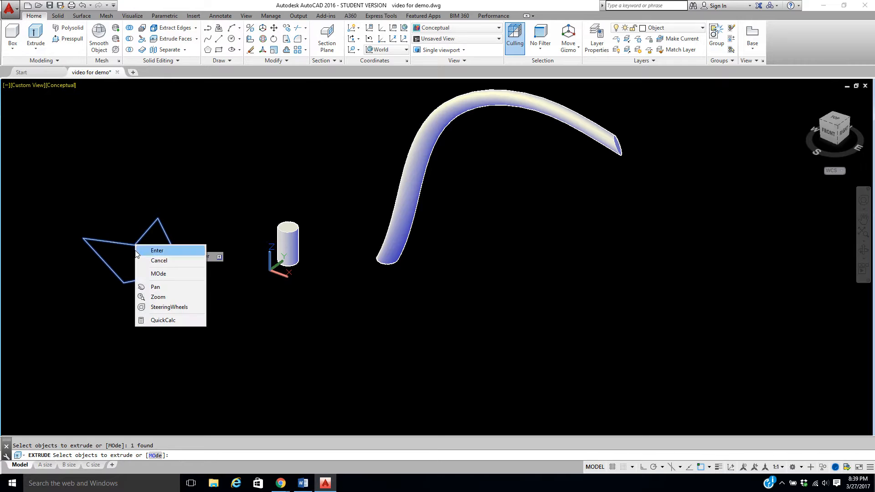
left_click(137, 250)
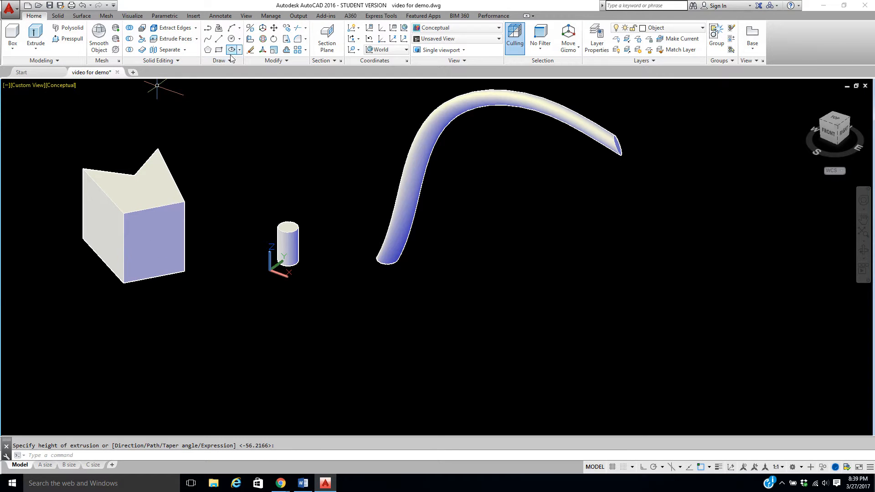
Step: Draw a five-sided polygon inscribed in a circle on the ground plane, behind the cylinder and the notched solid
left_click(206, 50)
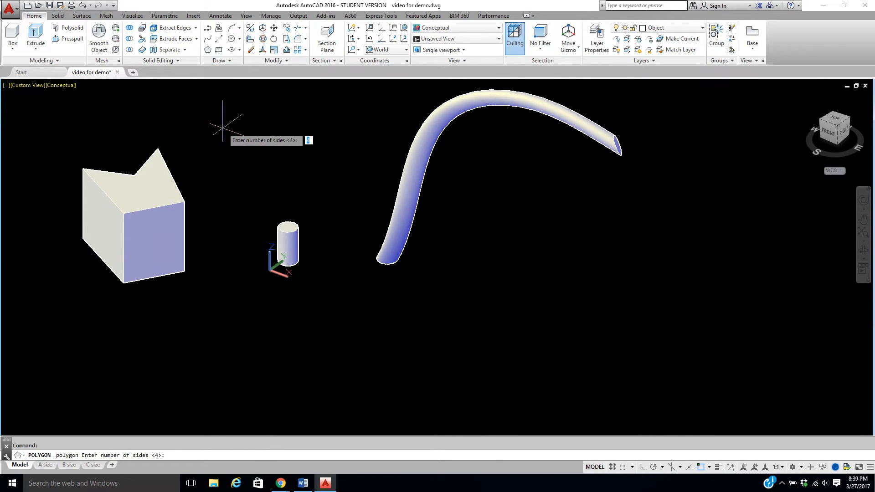
key("Return")
left_click(242, 163)
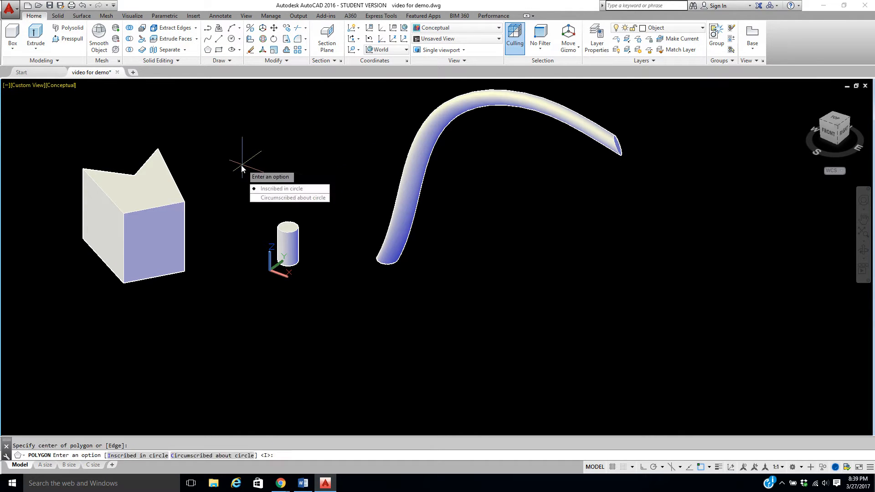
key("Down")
key("Return")
left_click(263, 149)
Step: Extrude the pentagon straight up into a solid prism somewhat shorter than the notched solid
left_click(36, 37)
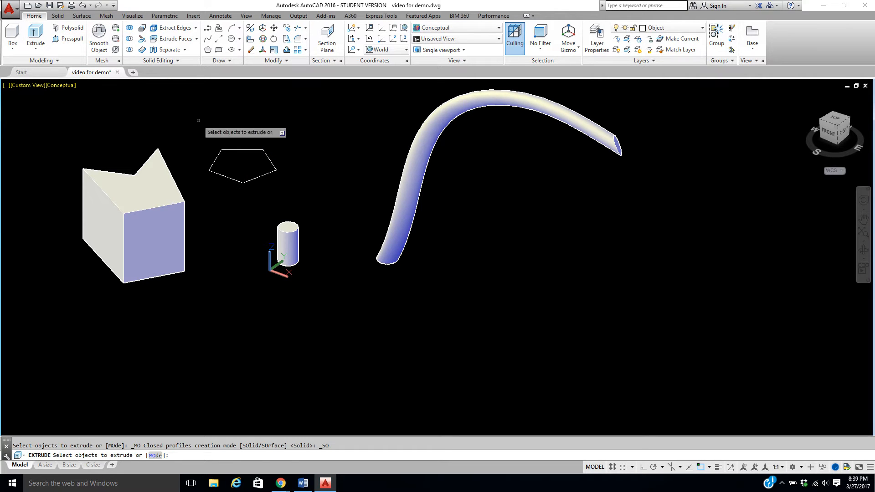
left_click(227, 152)
right_click(227, 155)
left_click(229, 157)
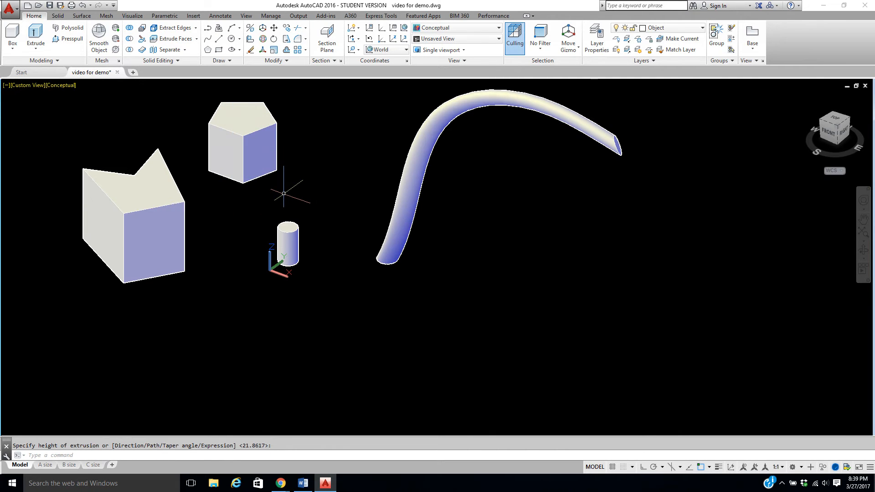